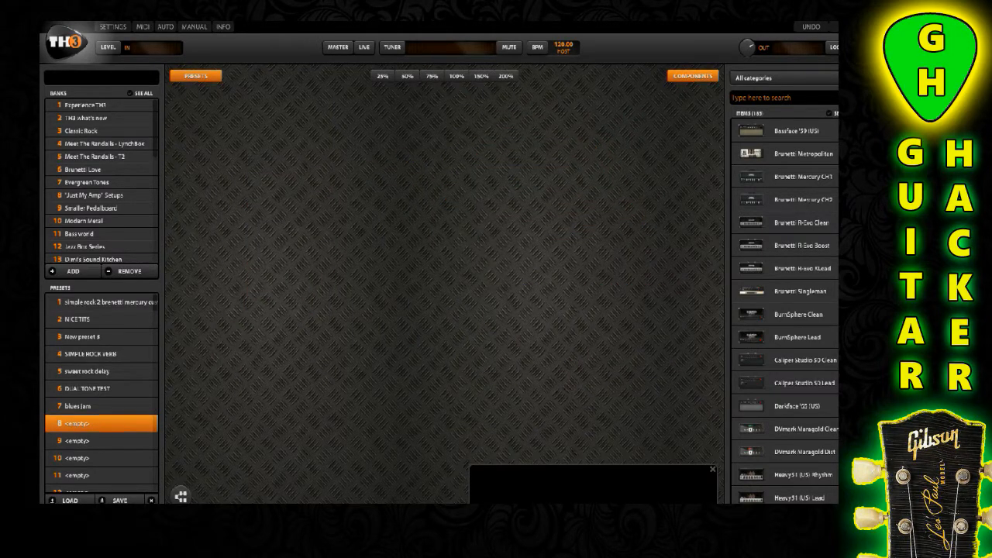
Add the Randall T2 Overdrive amp to the empty rig with its matching 4x12 Randall XL cabinet, and adjust the amp's gain
scroll(784, 310, down, 5)
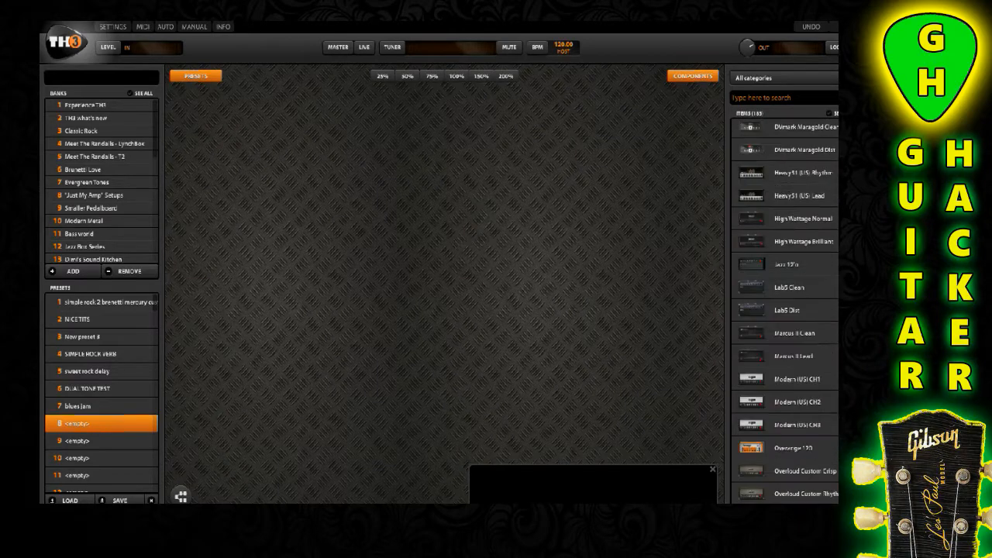
scroll(785, 310, down, 3)
scroll(784, 313, down, 10)
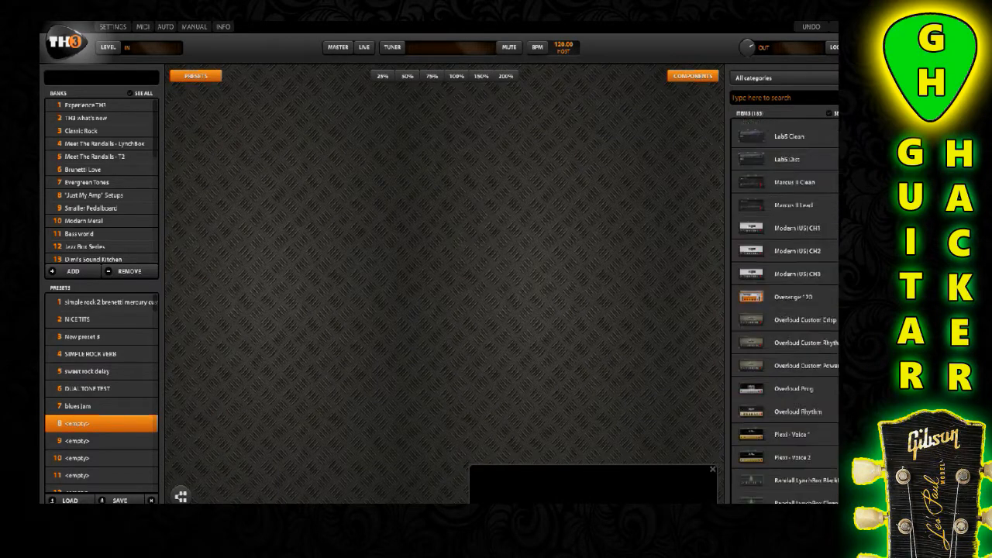
scroll(784, 310, down, 12)
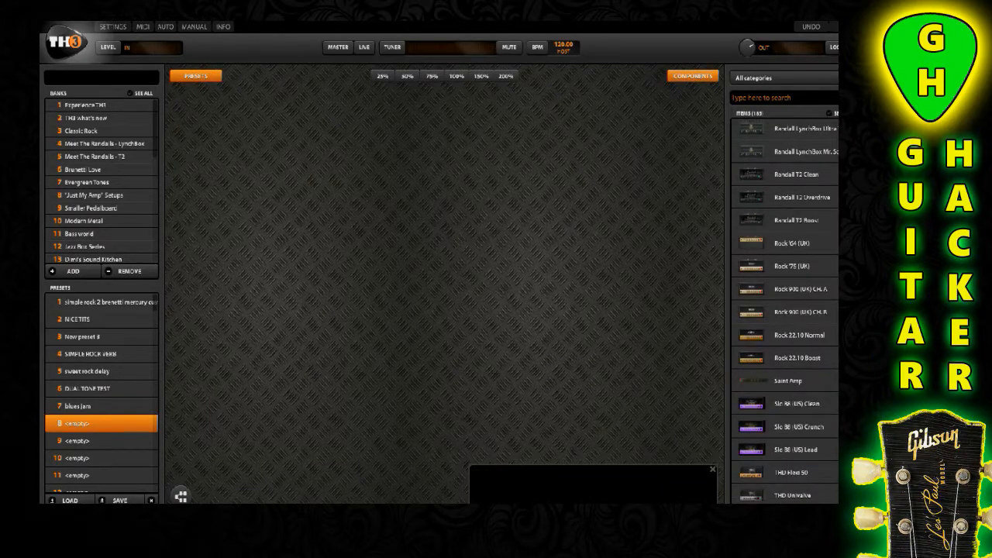
scroll(784, 310, up, 3)
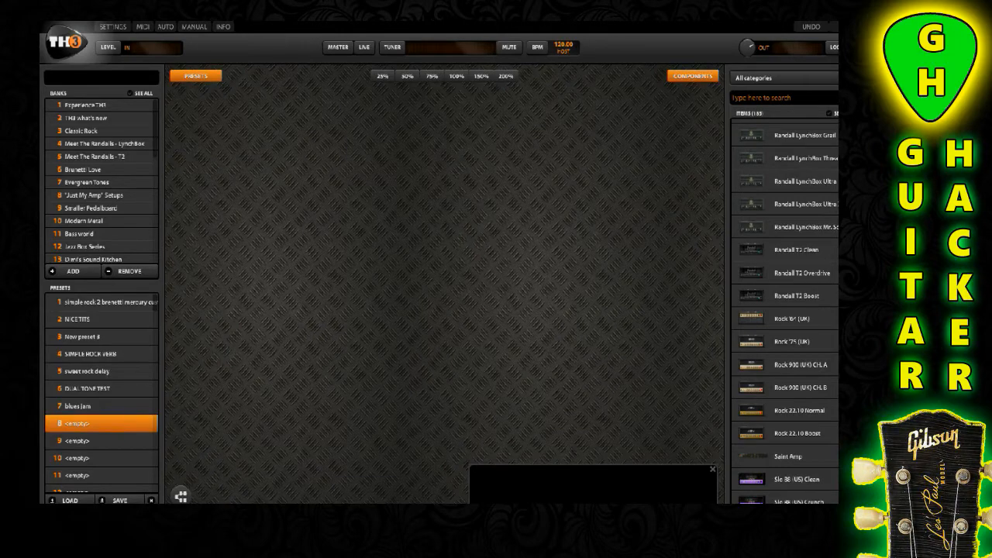
click(801, 273)
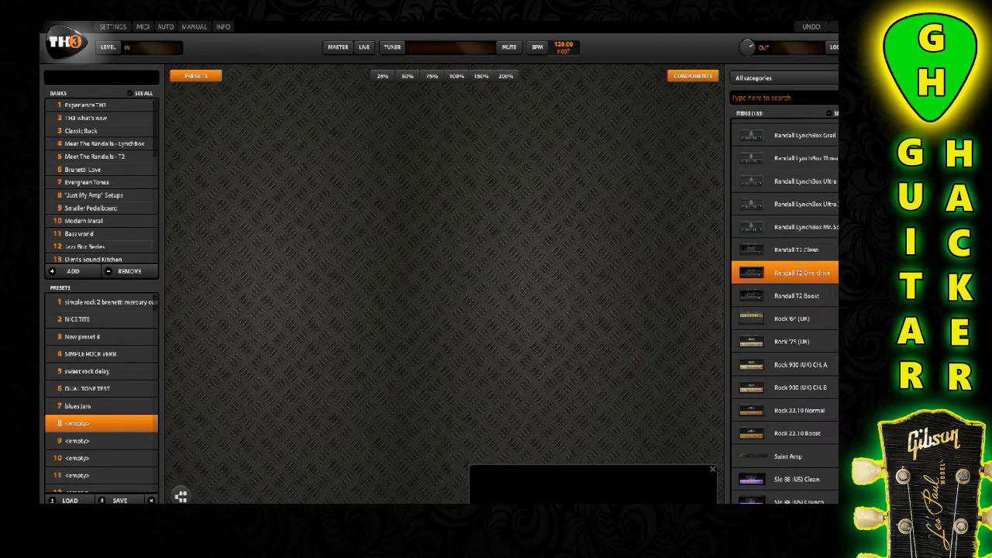
drag(801, 273, 364, 229)
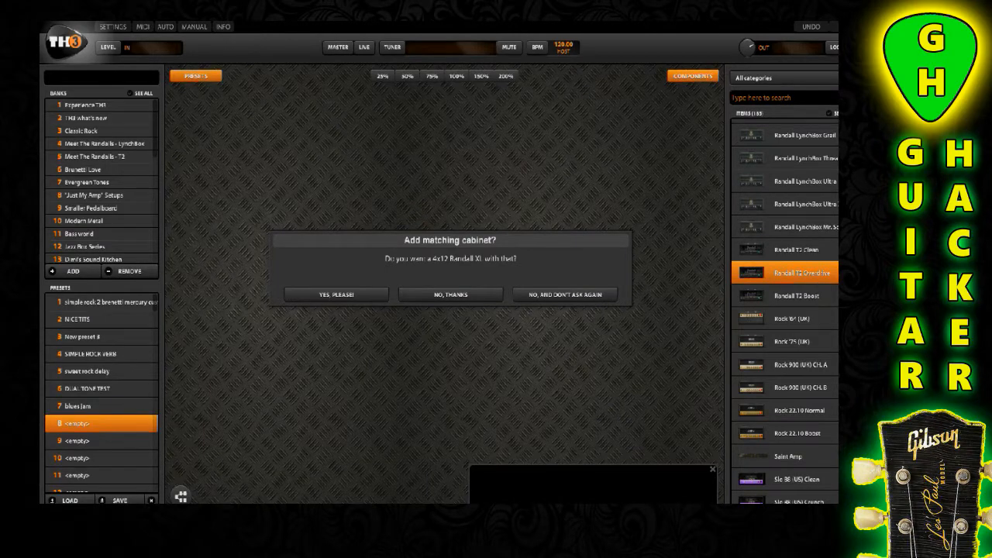
click(336, 295)
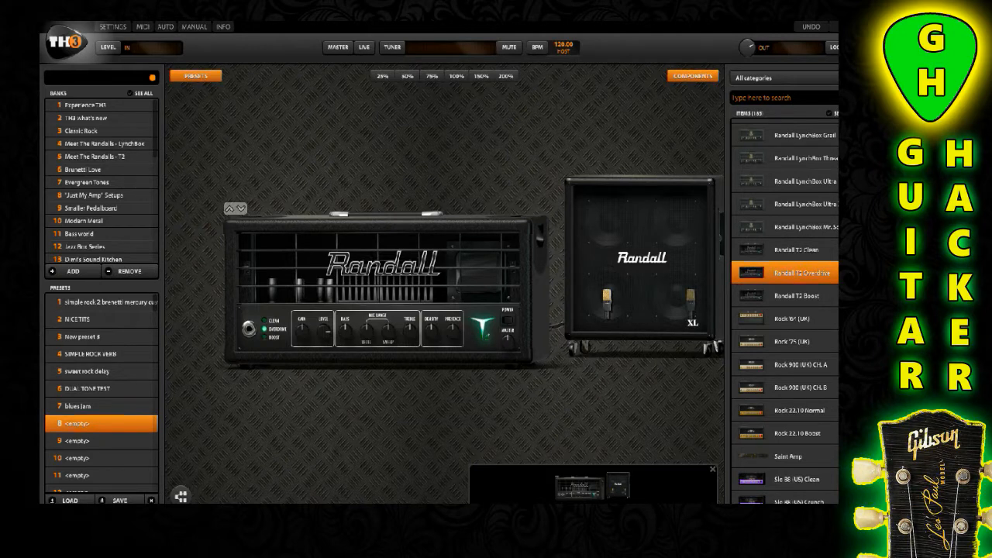
drag(302, 329, 302, 317)
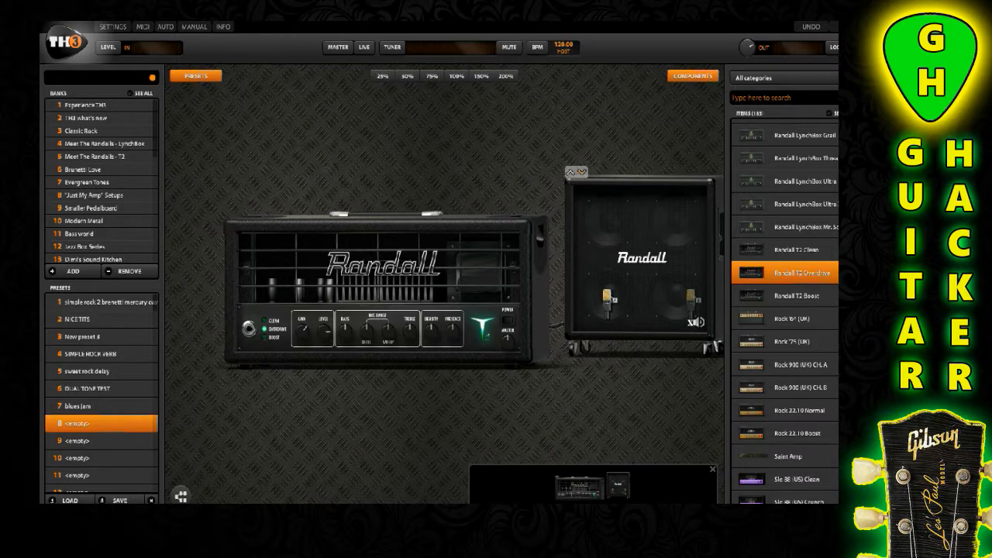
Cycle through the cabinet models and replace the Randall XL with the tweed-covered single-speaker cabinet
click(581, 171)
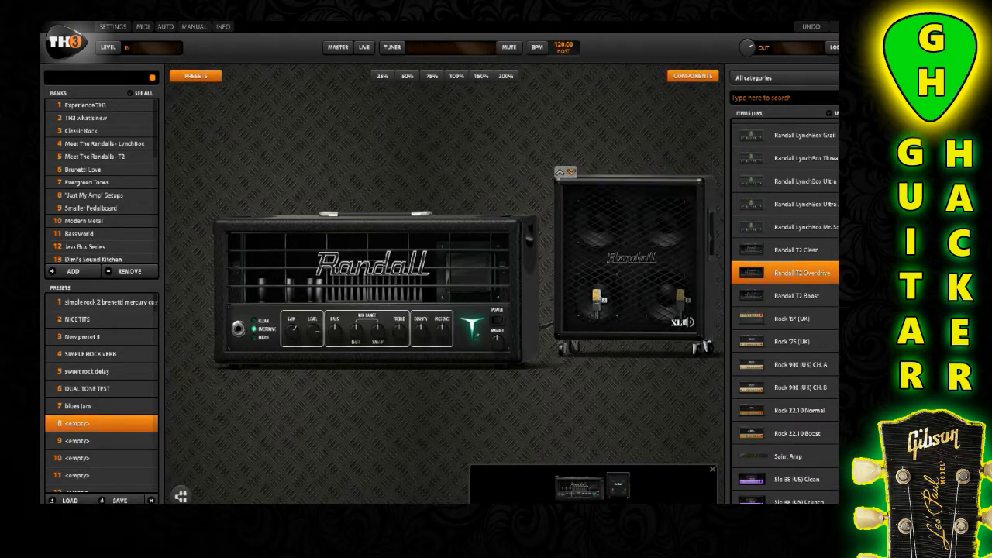
click(571, 171)
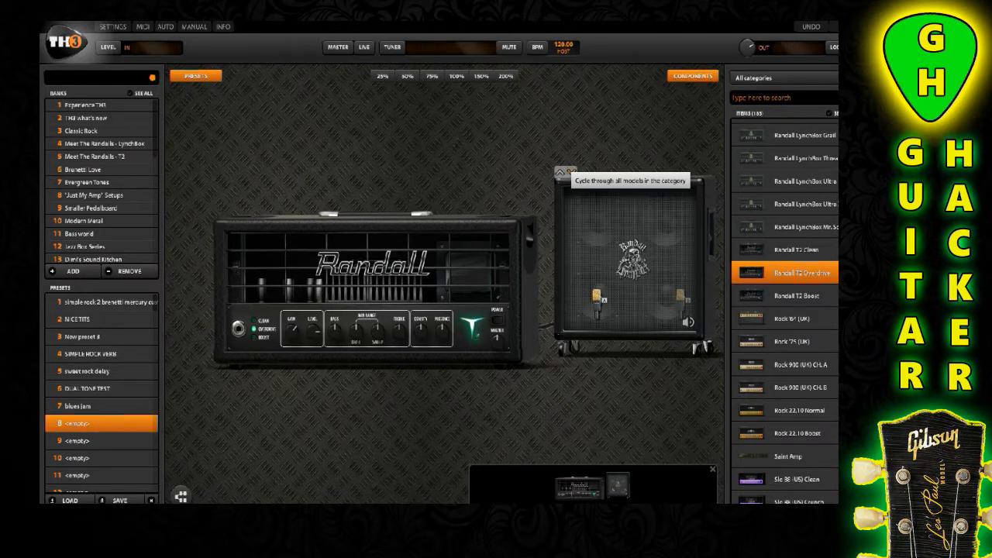
click(570, 171)
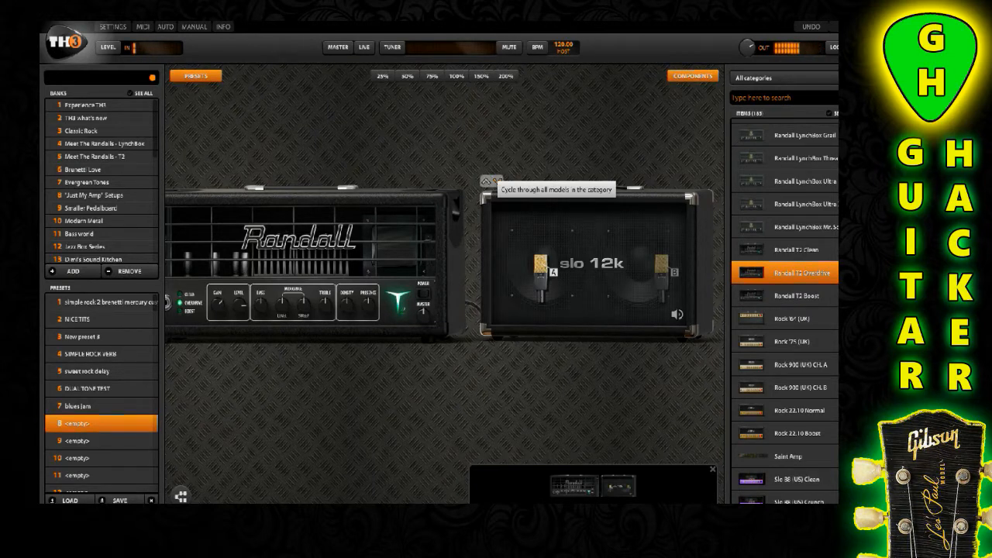
click(495, 180)
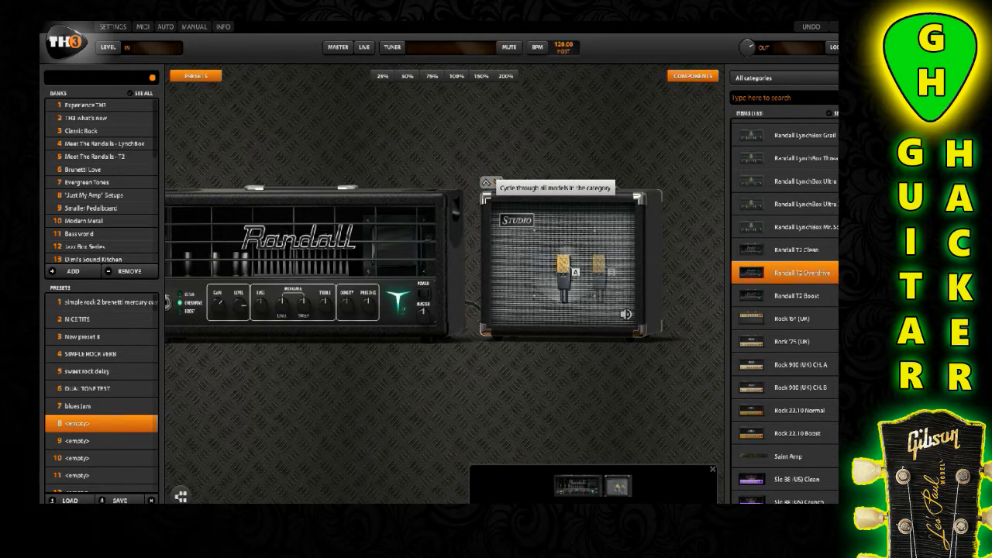
click(495, 182)
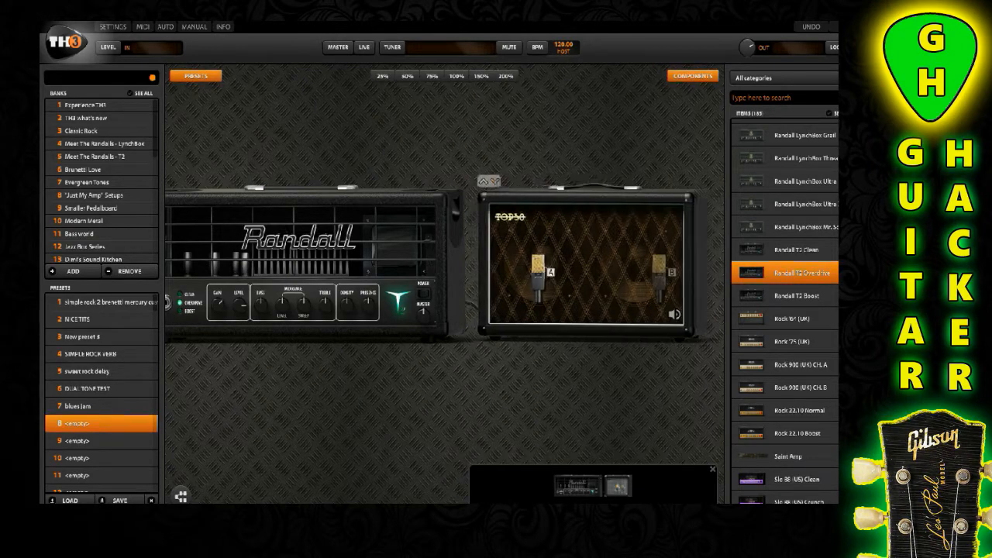
click(497, 181)
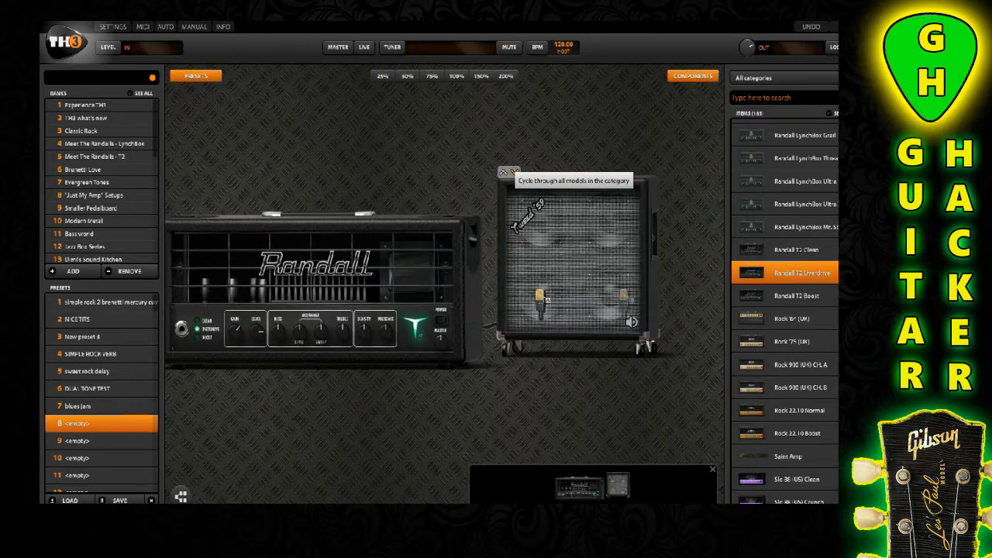
click(513, 172)
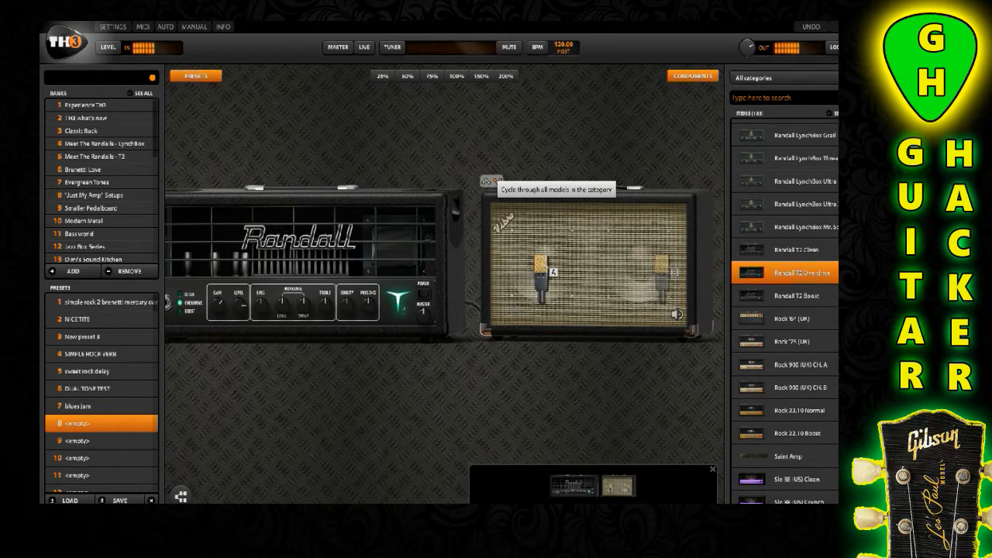
click(496, 180)
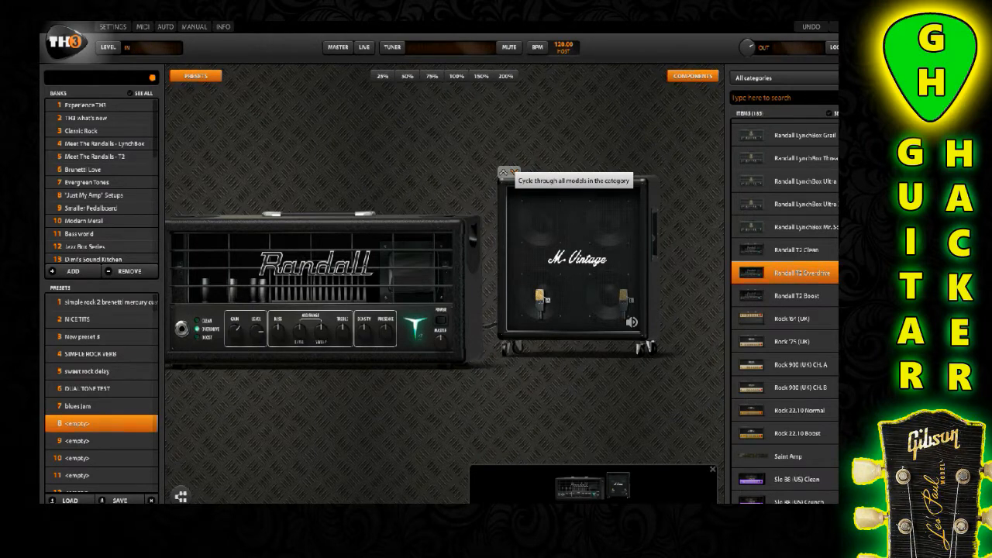
click(511, 172)
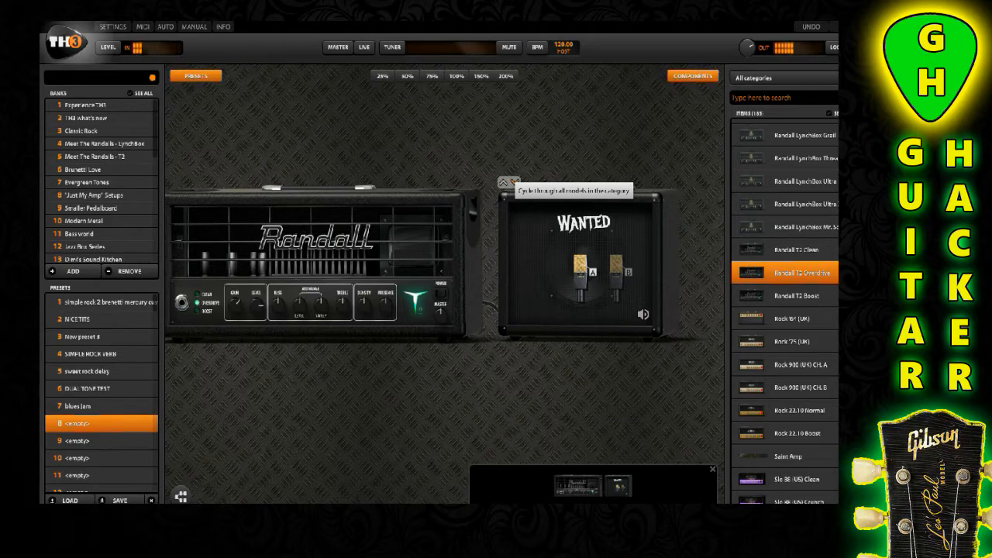
click(514, 182)
click(513, 182)
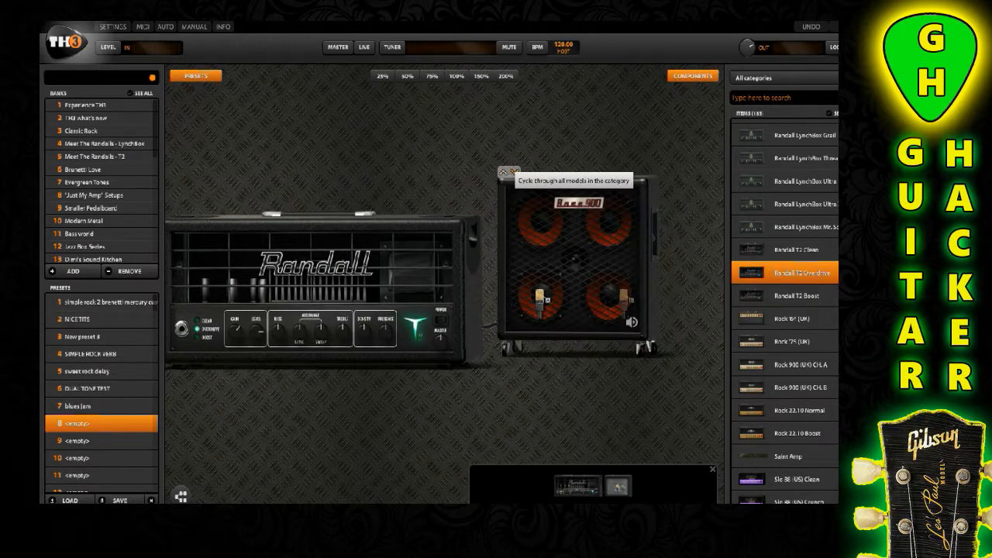
click(513, 182)
click(514, 182)
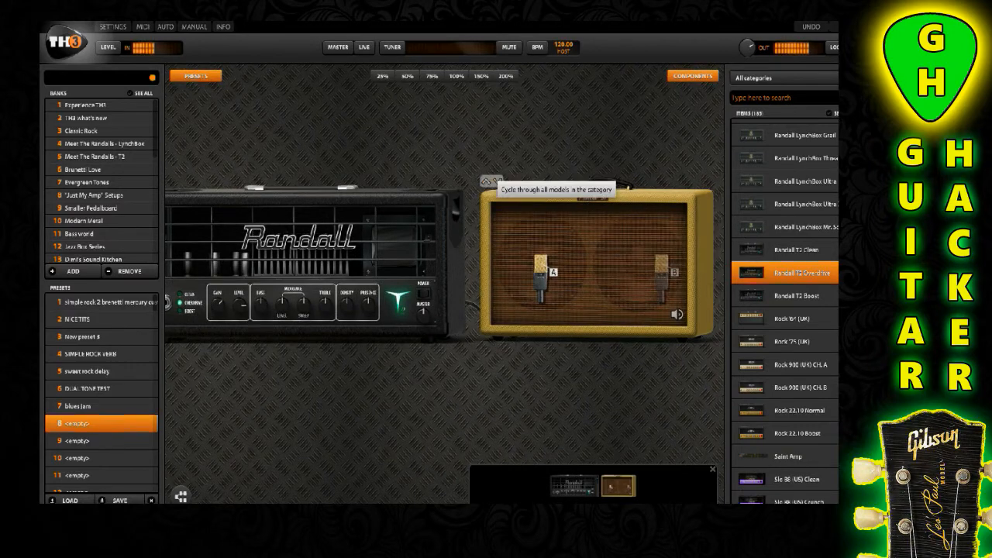
click(497, 181)
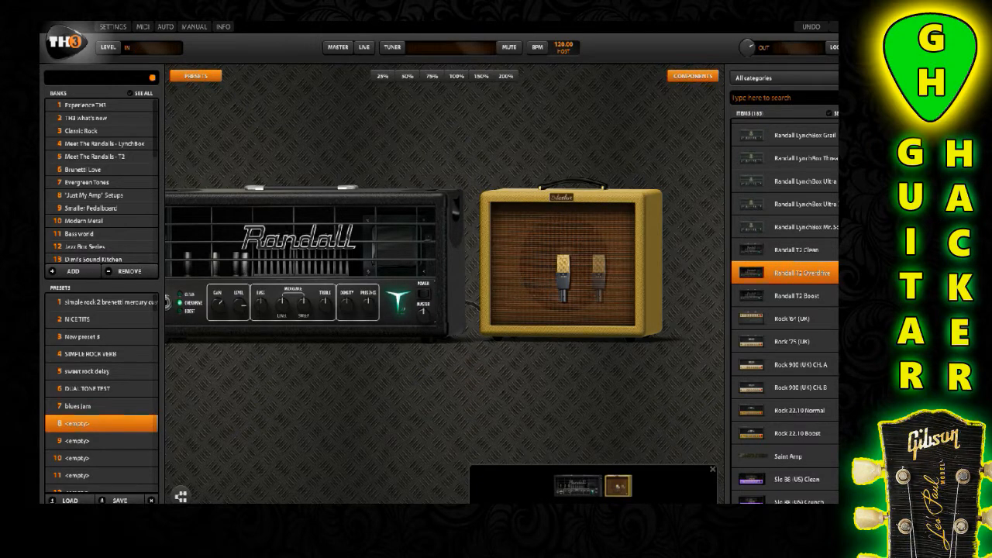
Filter the components to the Chorus category and place the Dimension pedal in front of the Randall amp
drag(387, 395, 463, 395)
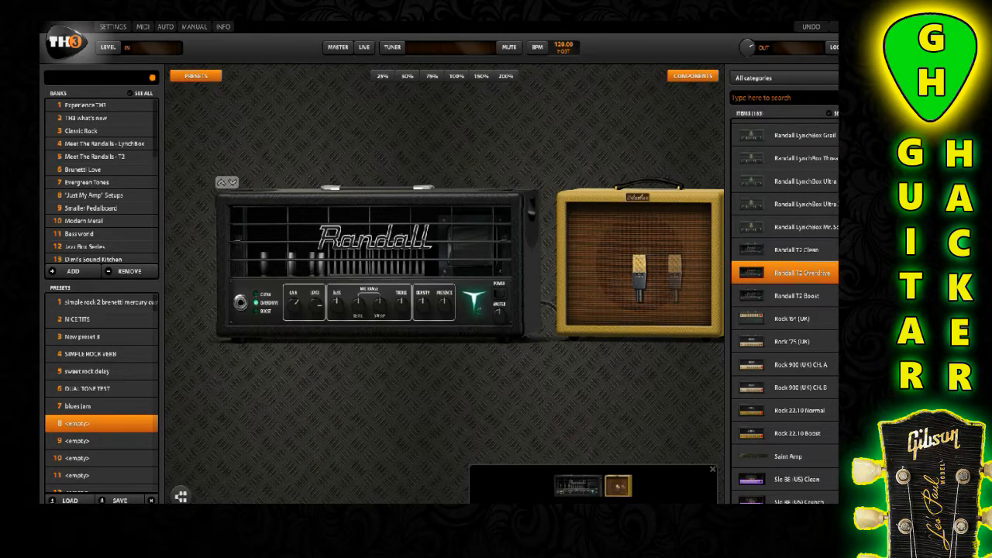
mouse_move(337, 305)
mouse_down()
mouse_move(337, 352)
mouse_move(337, 263)
mouse_move(337, 305)
mouse_up()
drag(372, 396, 341, 395)
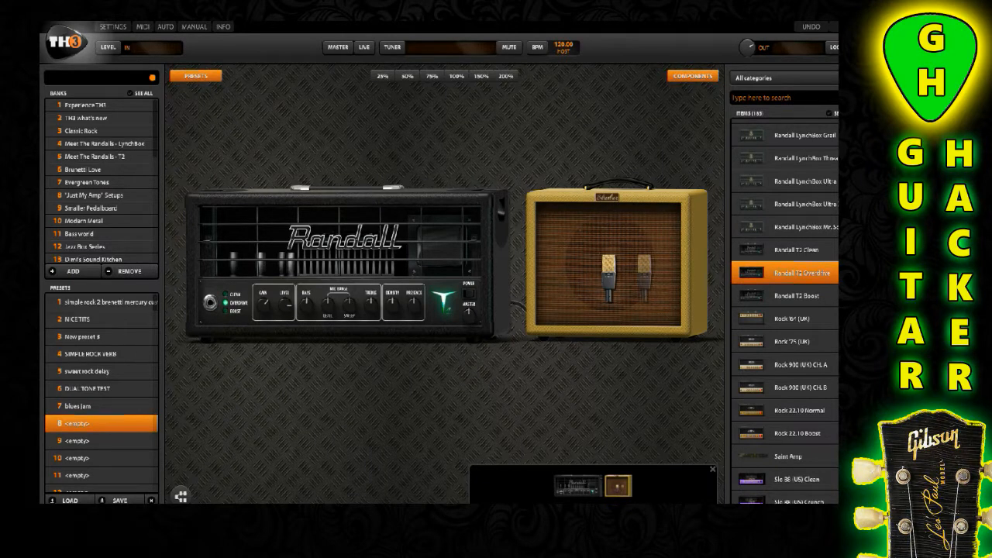
click(784, 78)
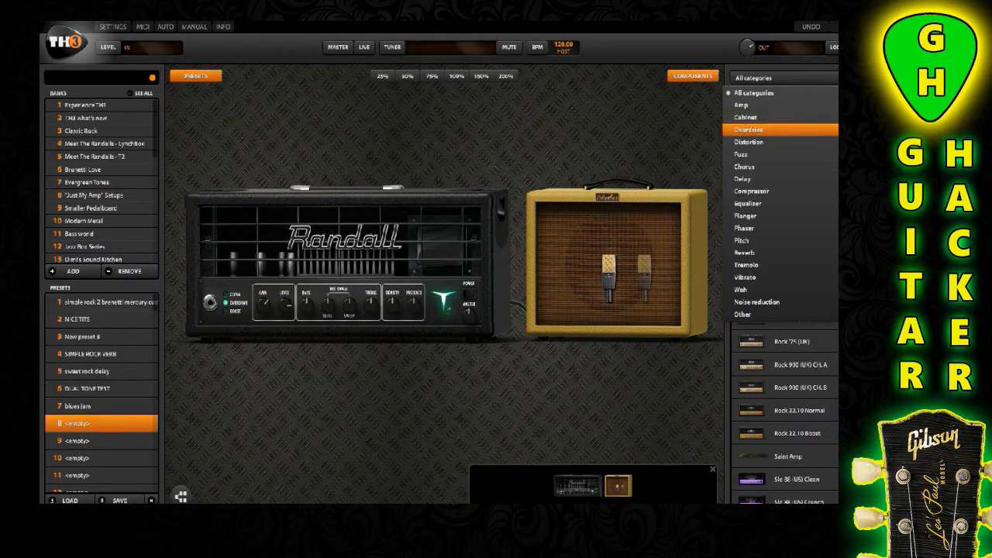
click(744, 167)
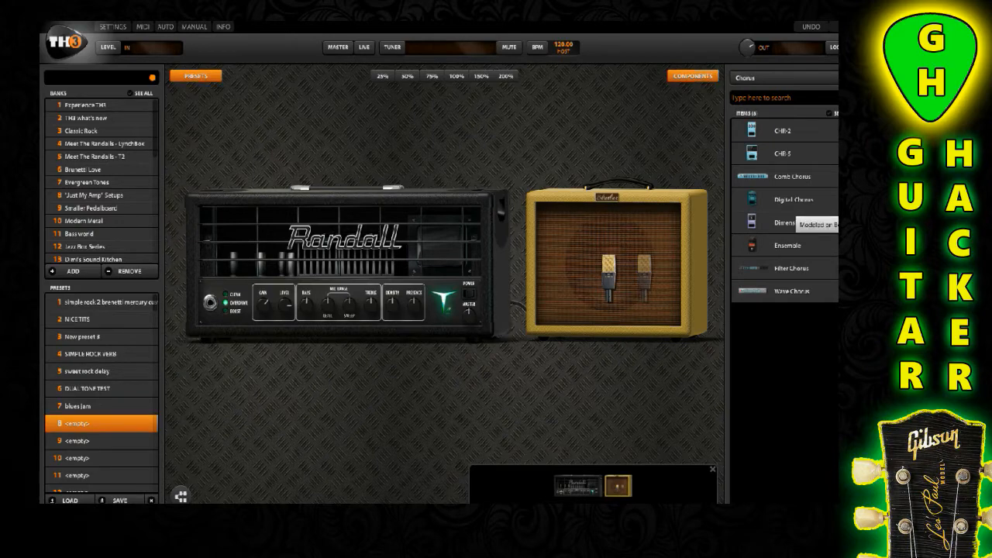
drag(782, 222, 140, 240)
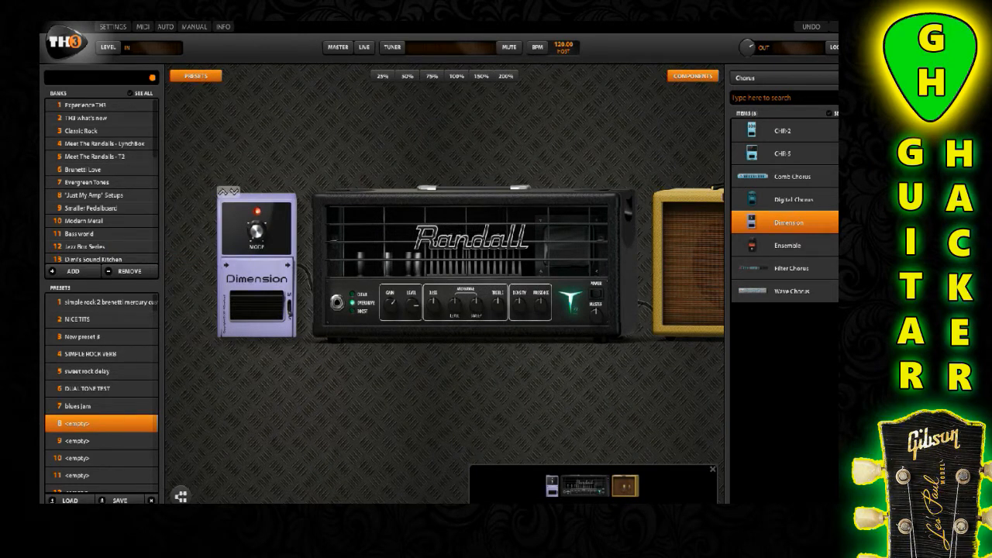
Adjust the Dimension pedal's Mode knob, and toggle the pedal off and on to compare the sound
mouse_move(256, 231)
drag(256, 231, 257, 214)
click(257, 306)
click(258, 306)
Filter the components to the Reverb category and place the Hall Reverb unit after the tweed cabinet
drag(434, 403, 379, 403)
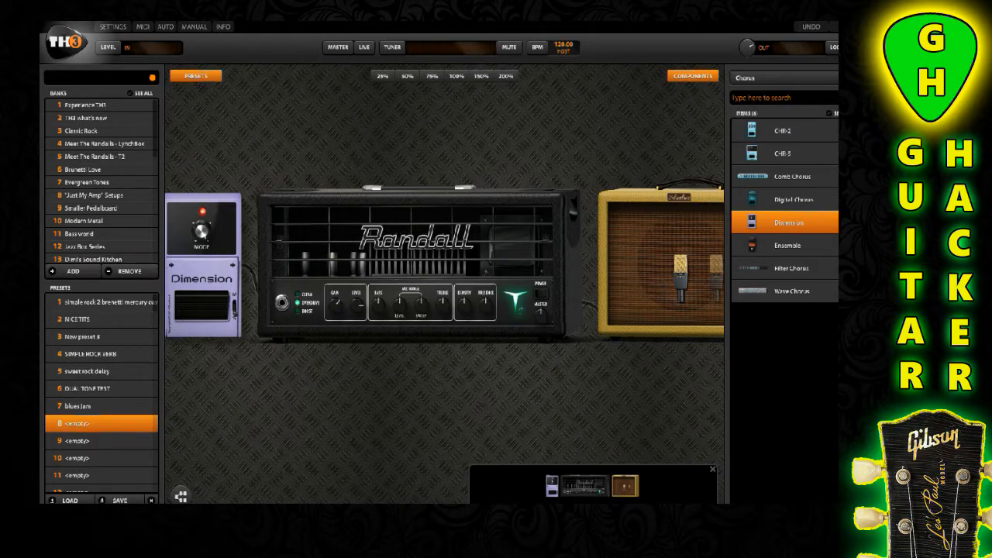
scroll(443, 284, right, 3)
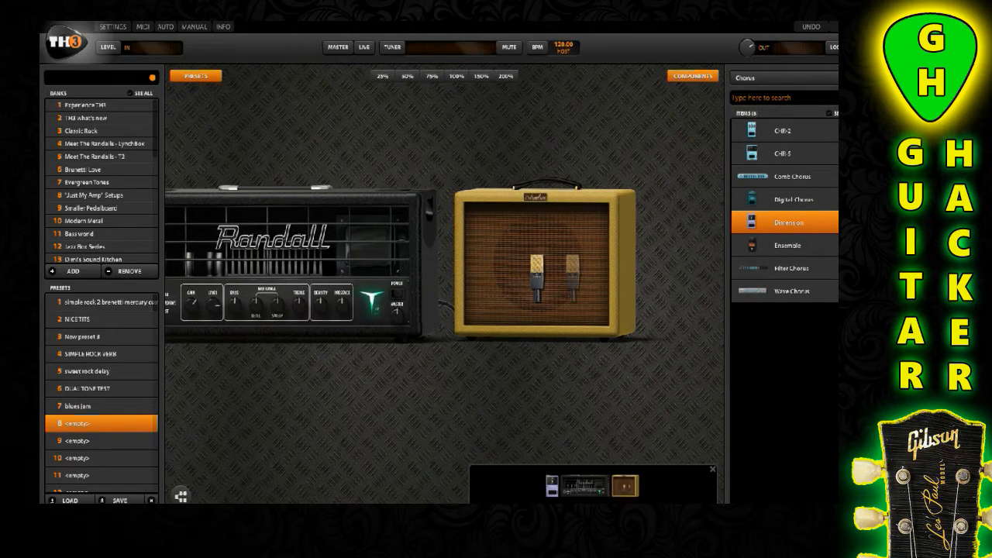
click(779, 78)
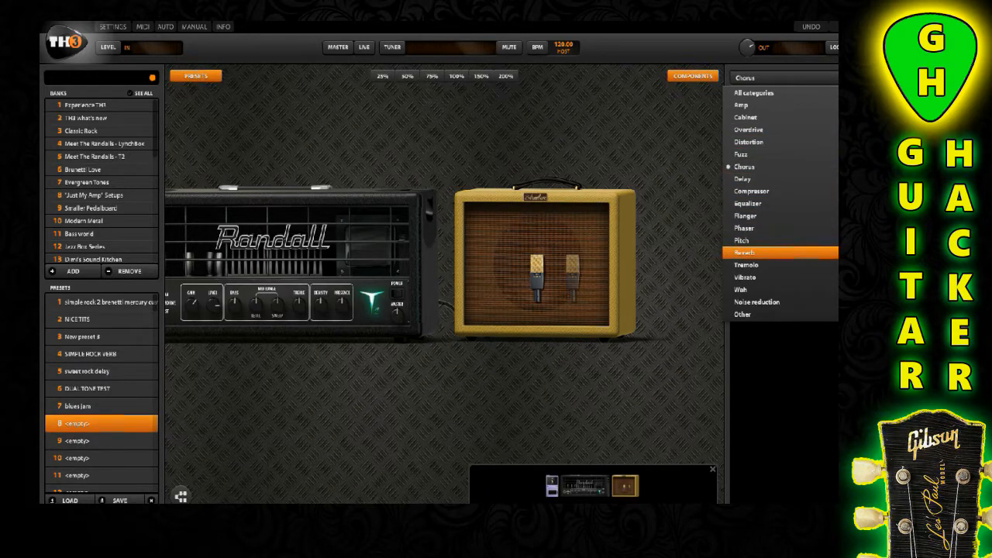
click(775, 252)
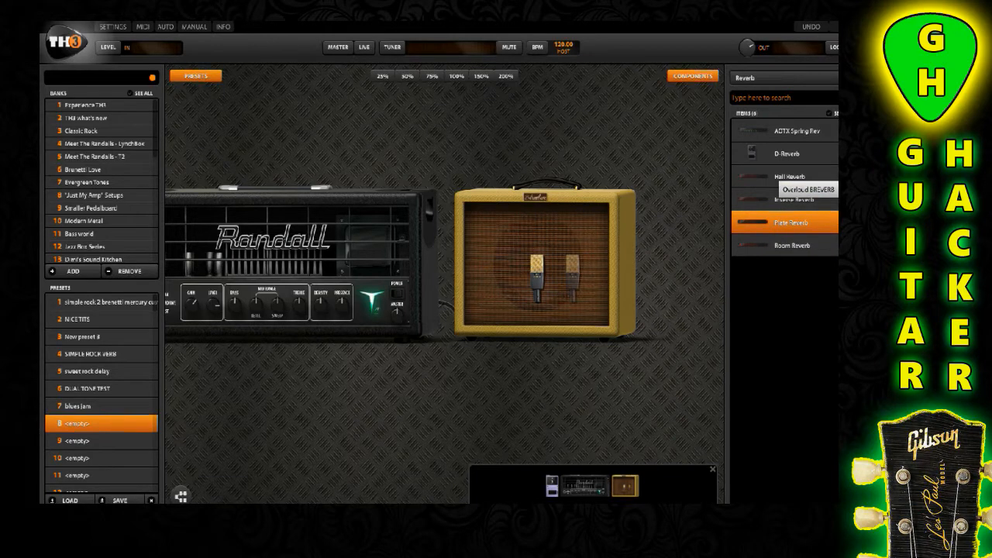
click(771, 177)
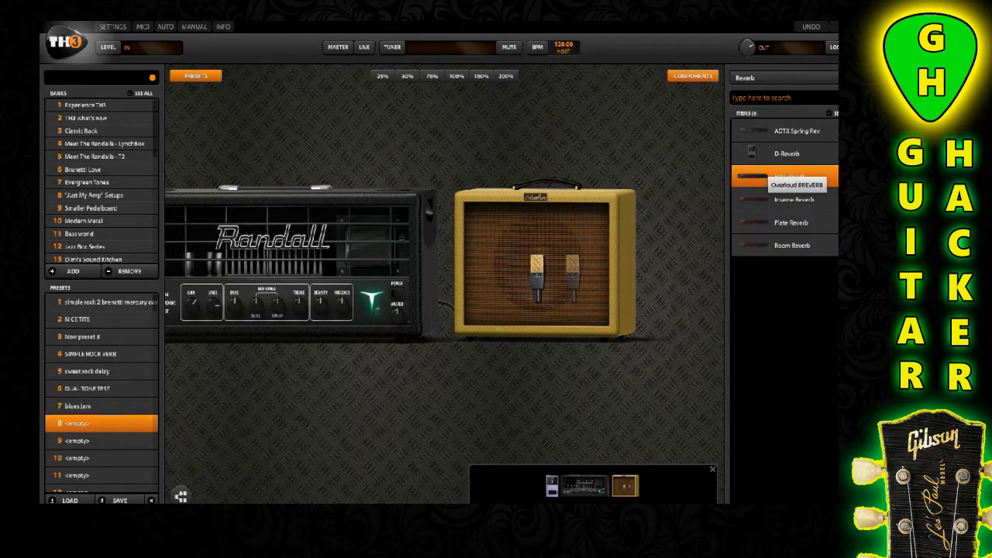
drag(770, 177, 694, 255)
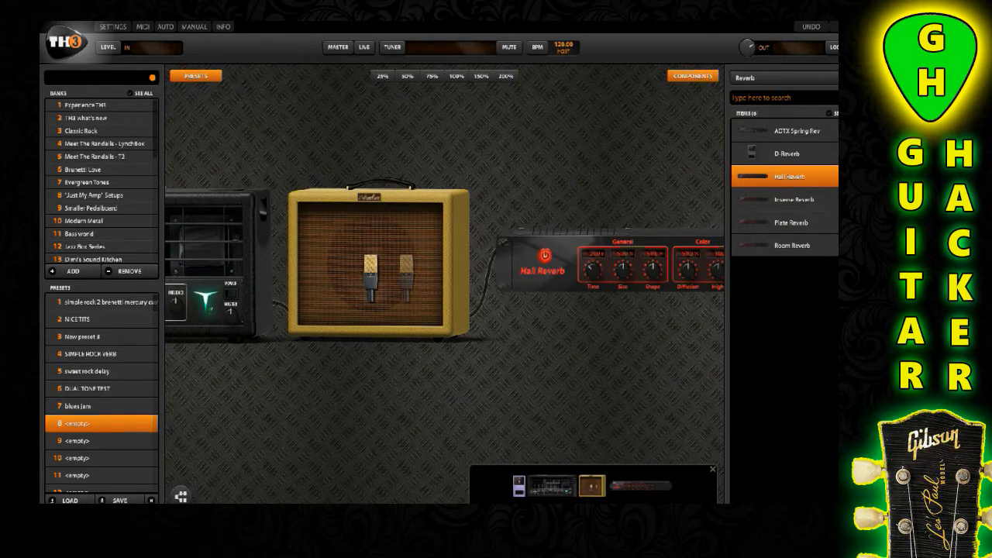
Filter the components to the Equalizer category and place the 7-Band GEQ between the Dimension pedal and the Randall amp
scroll(445, 279, right, 3)
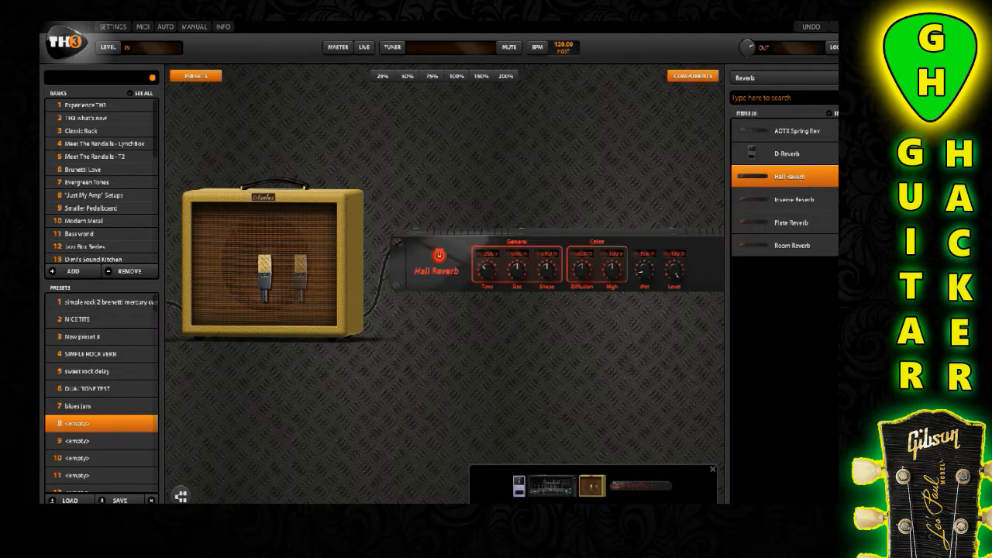
drag(418, 372, 754, 372)
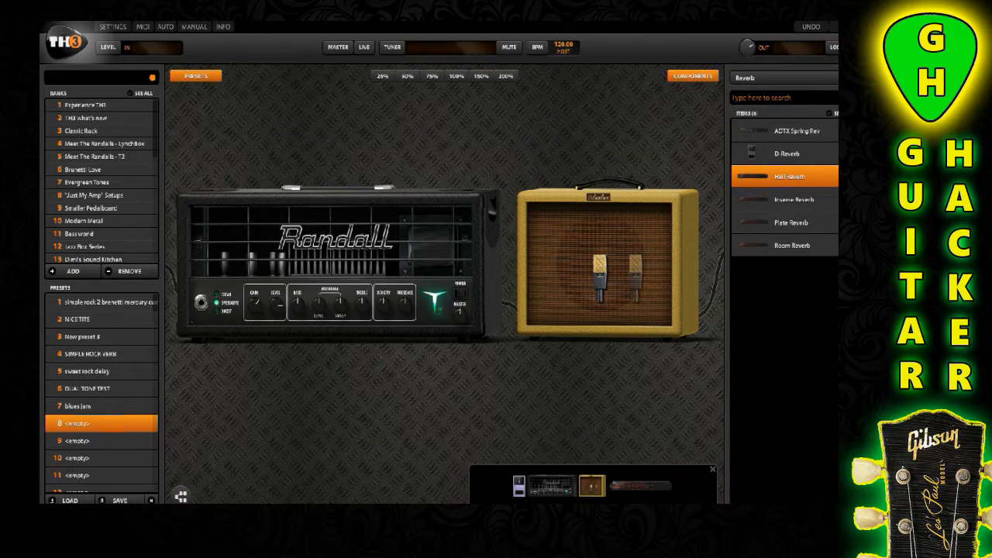
drag(419, 388, 508, 387)
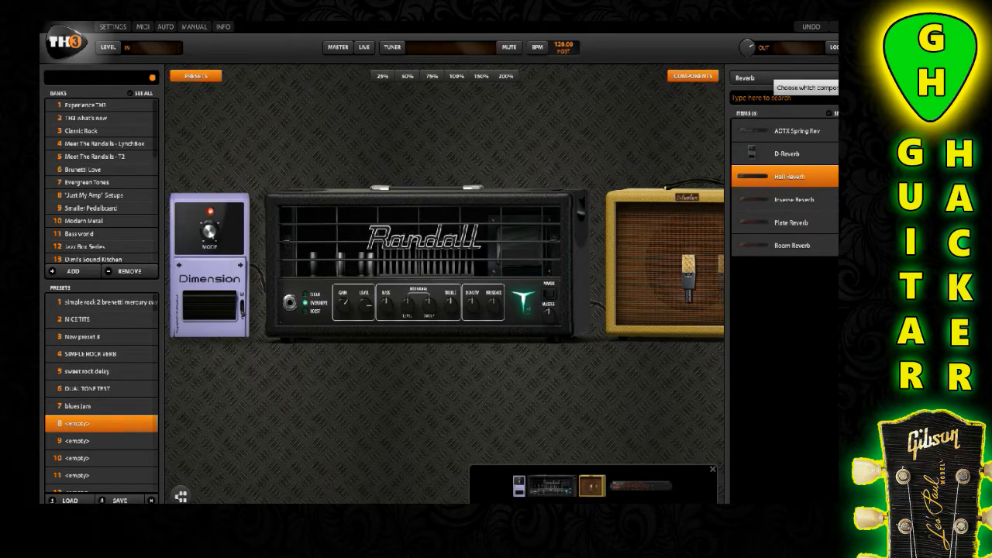
click(777, 77)
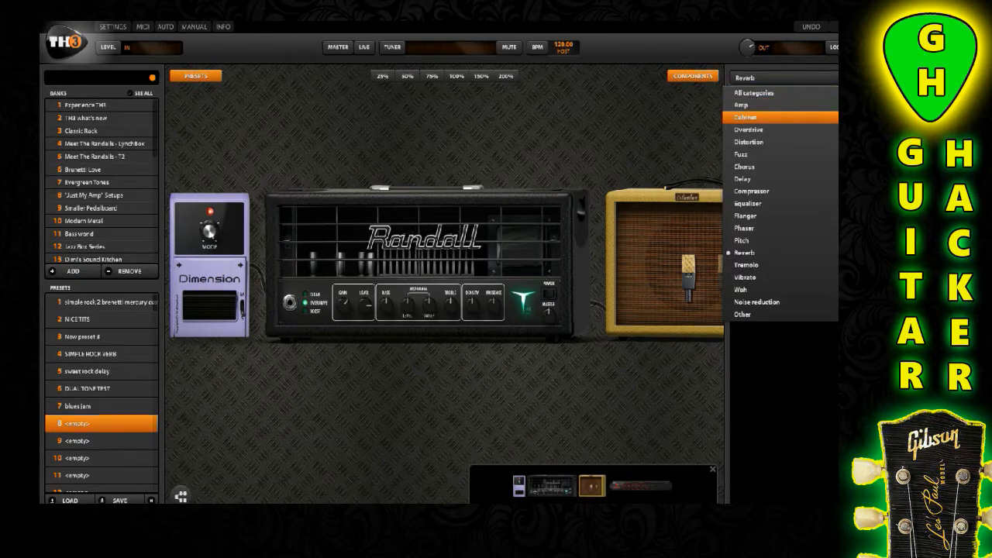
click(777, 204)
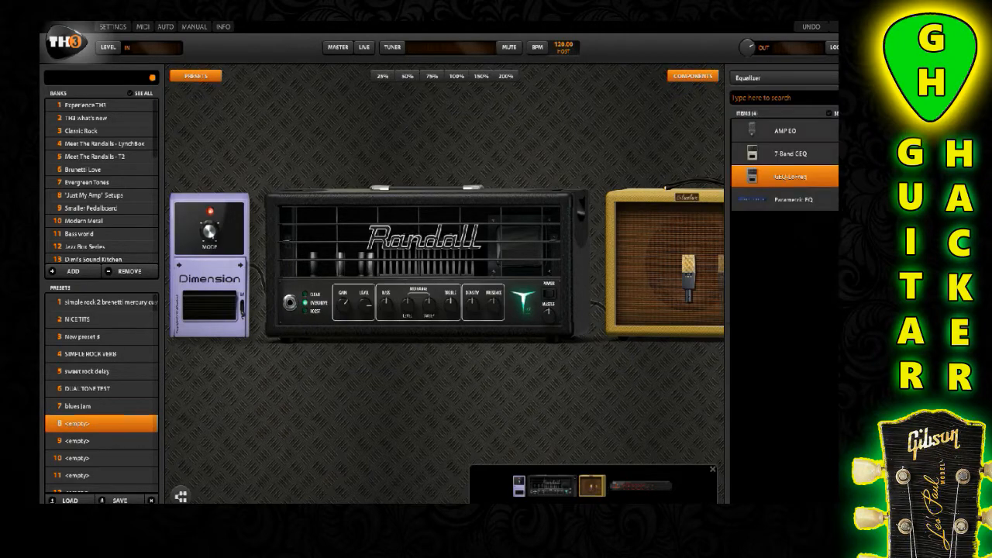
drag(790, 153, 310, 264)
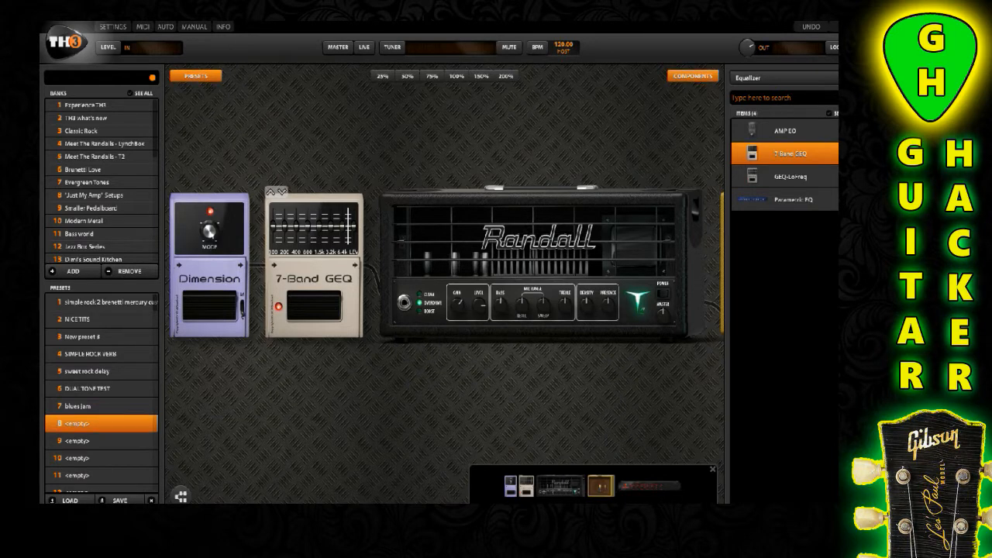
Raise the 7-Band GEQ's 6.4k and 3.2k bands slightly, and toggle the pedal off and on to compare the sound
drag(342, 227, 342, 222)
drag(330, 226, 331, 222)
click(314, 306)
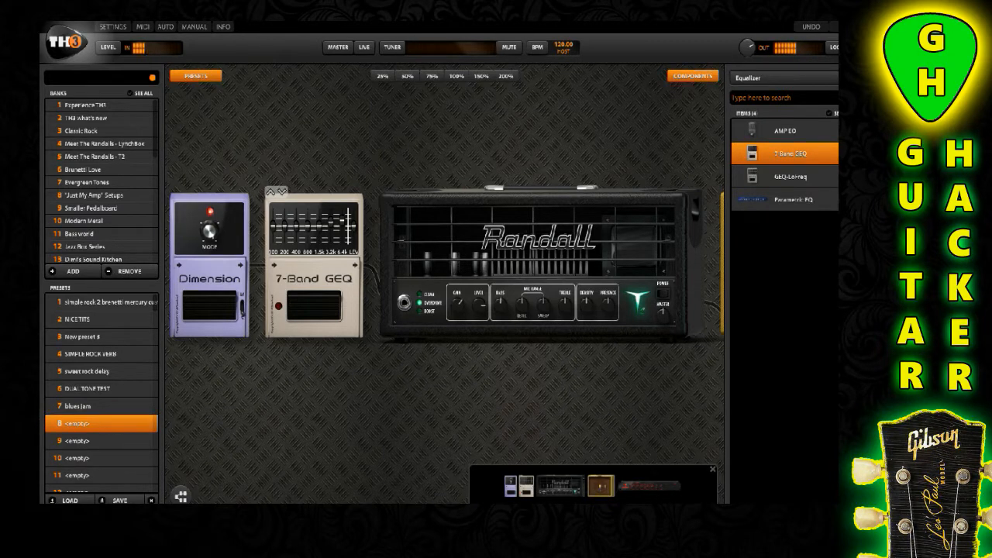
click(314, 306)
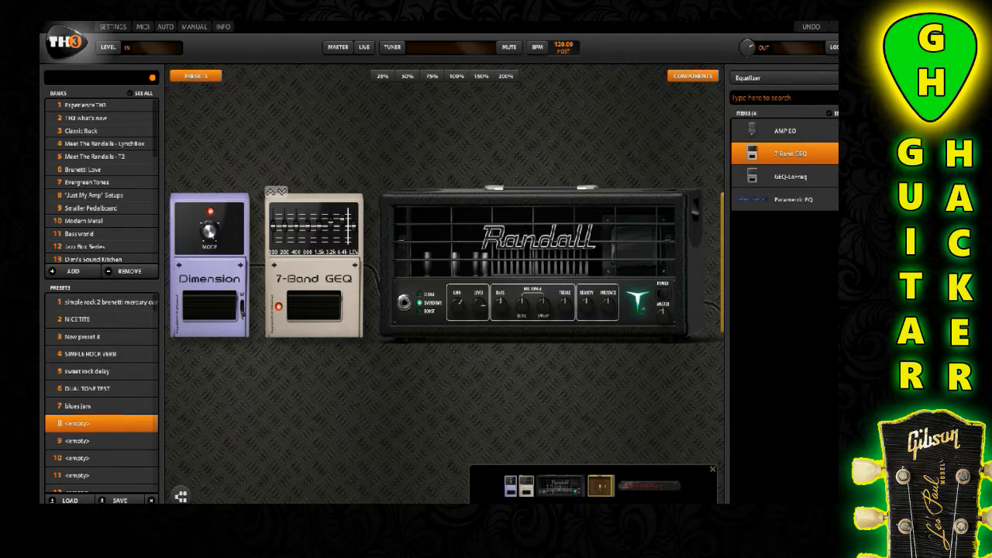
Raise the 7-Band GEQ's 1.6k band slightly and boost its 100 band
mouse_move(331, 222)
drag(319, 226, 319, 224)
drag(480, 403, 447, 402)
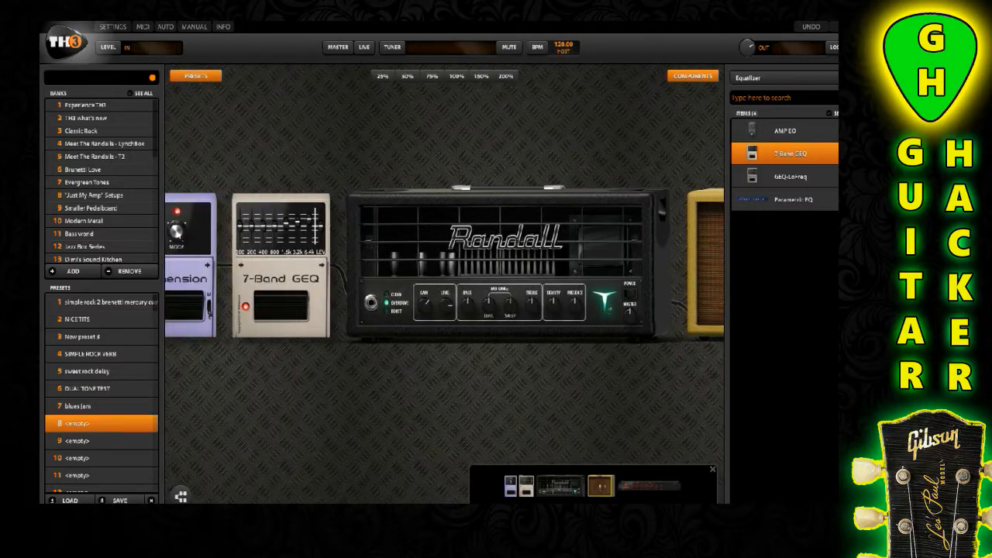
mouse_move(243, 225)
drag(241, 227, 241, 220)
Place the Digital Delay from the Delay category between the tweed cabinet and the Hall Reverb, and switch the delay off
drag(341, 387, 169, 388)
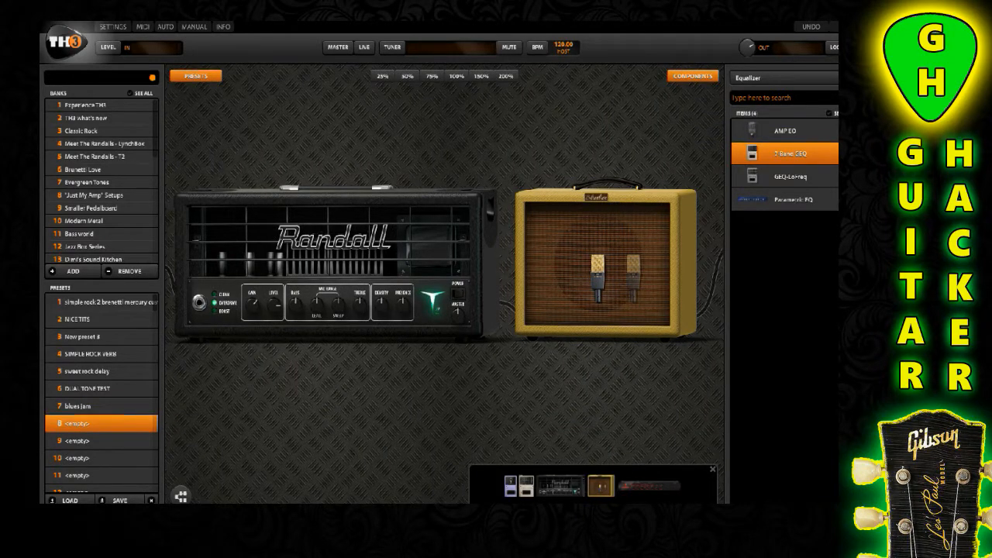
drag(169, 387, 422, 387)
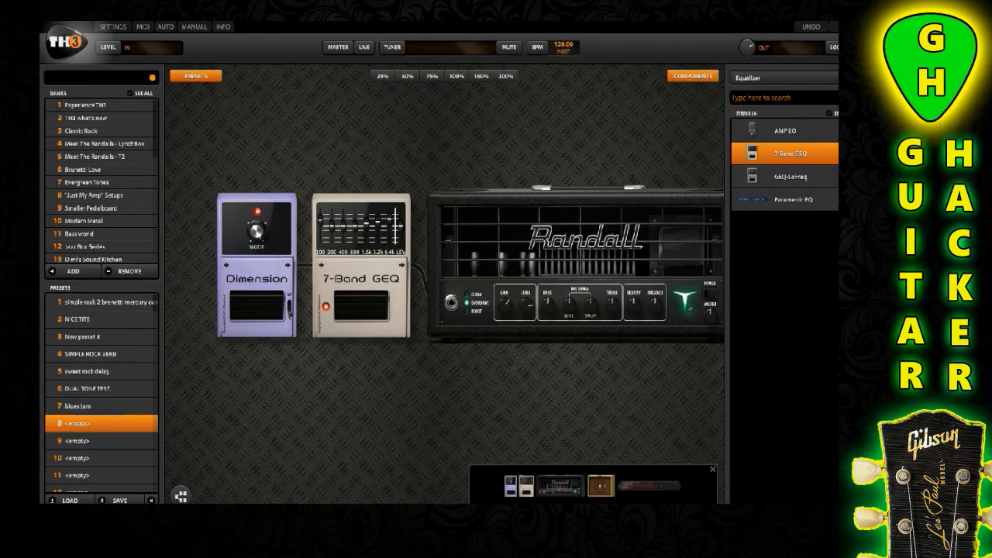
drag(465, 387, 87, 388)
drag(542, 388, 285, 388)
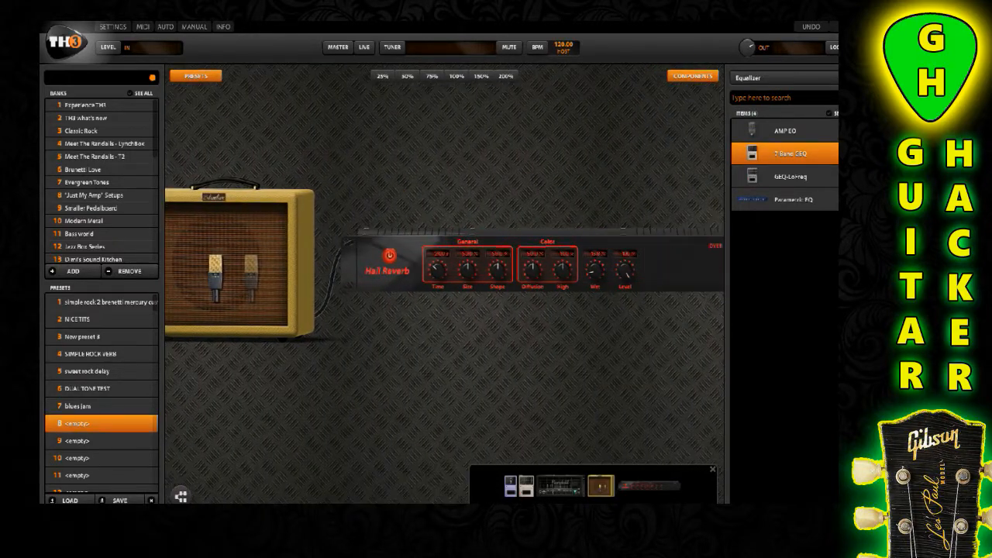
click(784, 78)
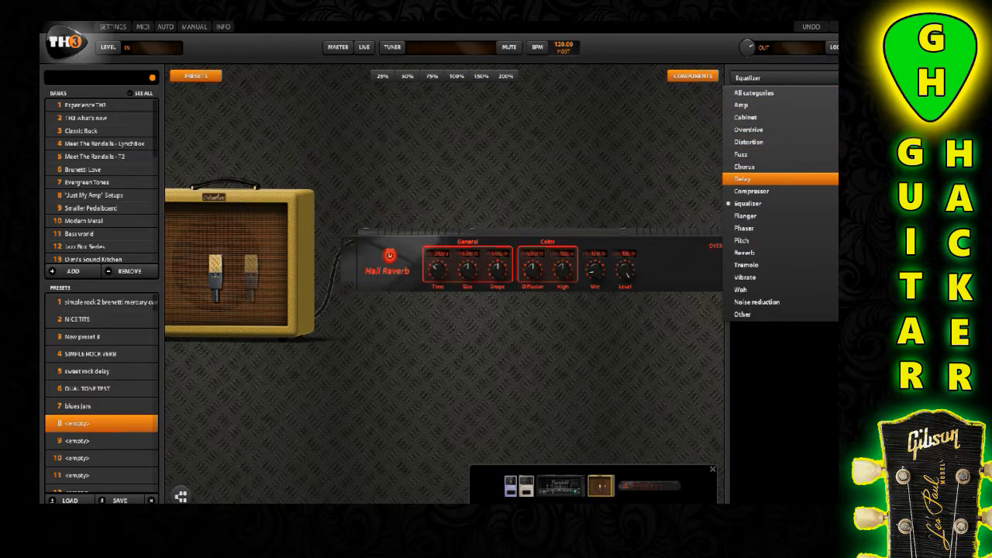
click(774, 179)
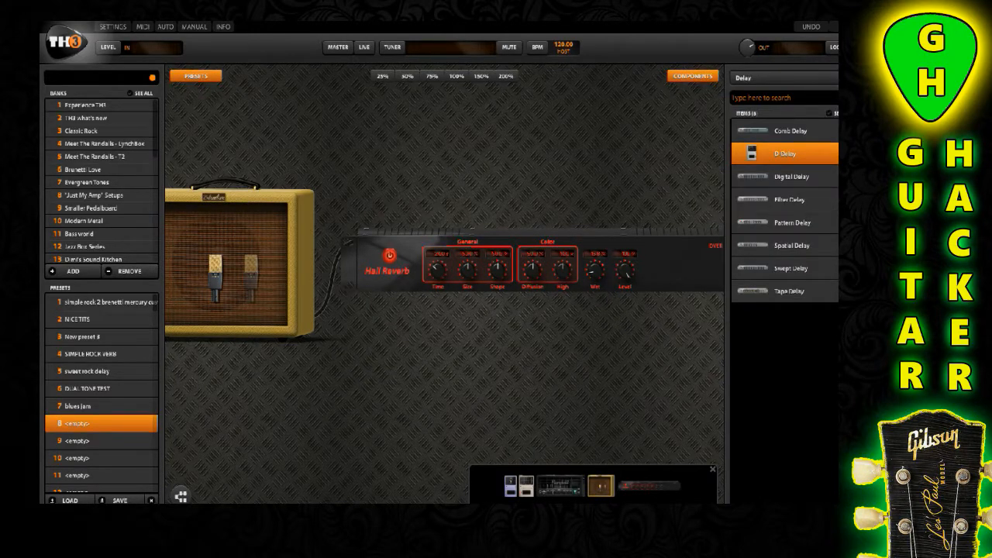
drag(791, 177, 485, 200)
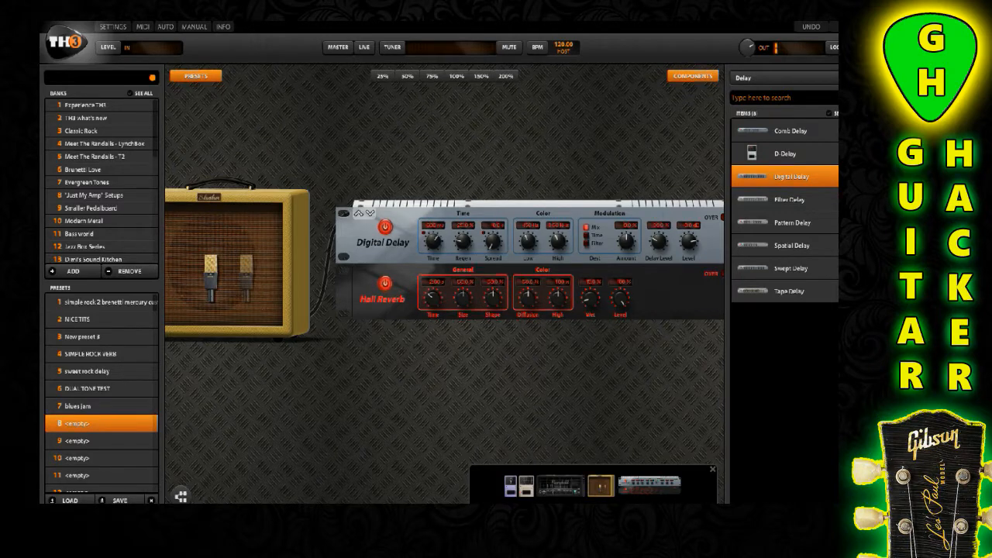
click(386, 227)
Review the complete signal chain from the Dimension and 7-Band GEQ pedals through the amp and cabinet to the rack effects
scroll(445, 372, up, 5)
scroll(445, 372, up, 5)
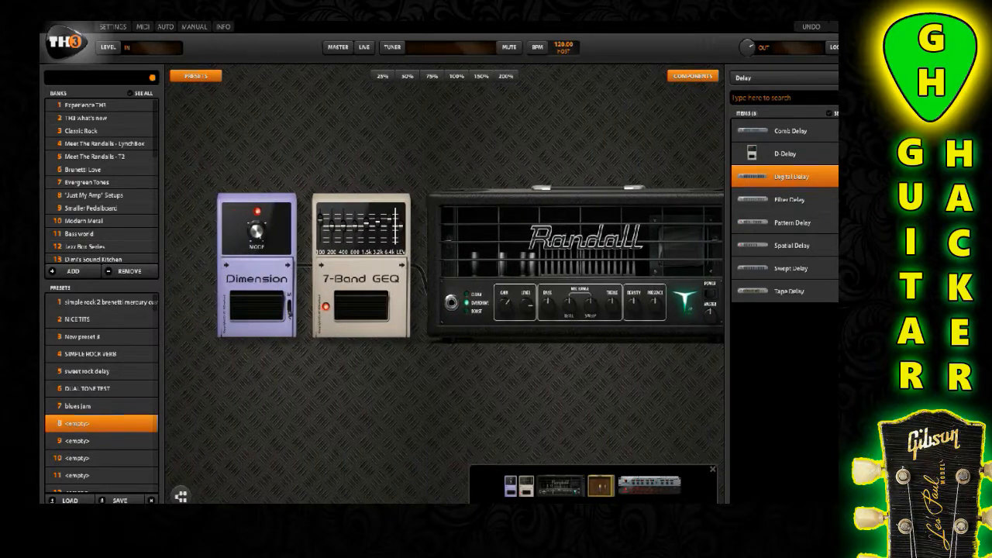
scroll(445, 284, down, 5)
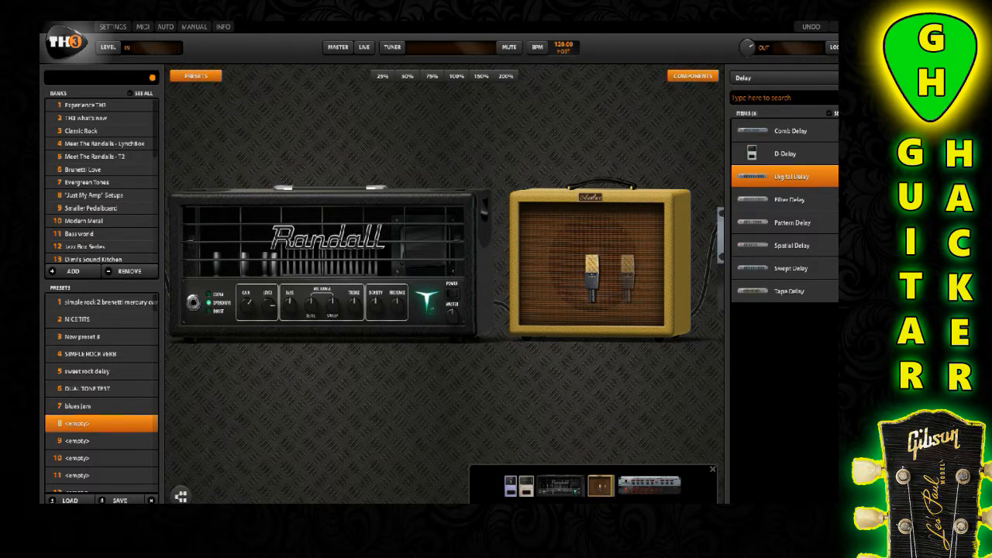
scroll(444, 284, down, 4)
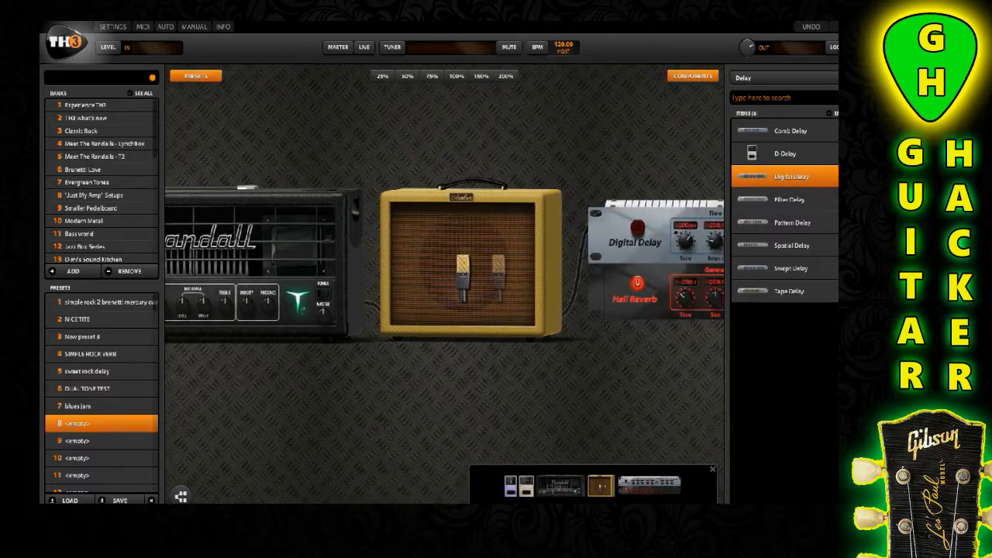
scroll(445, 284, down, 4)
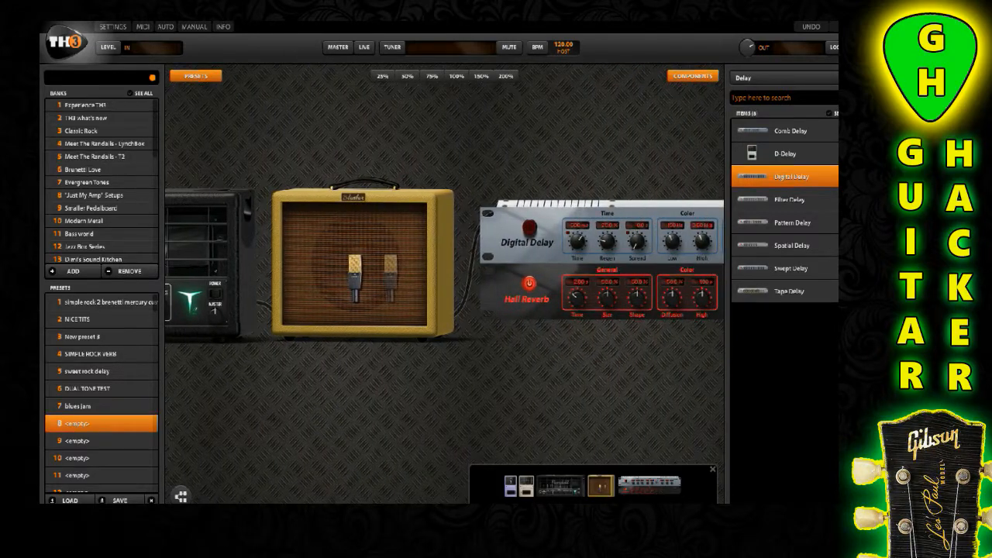
scroll(444, 283, down, 3)
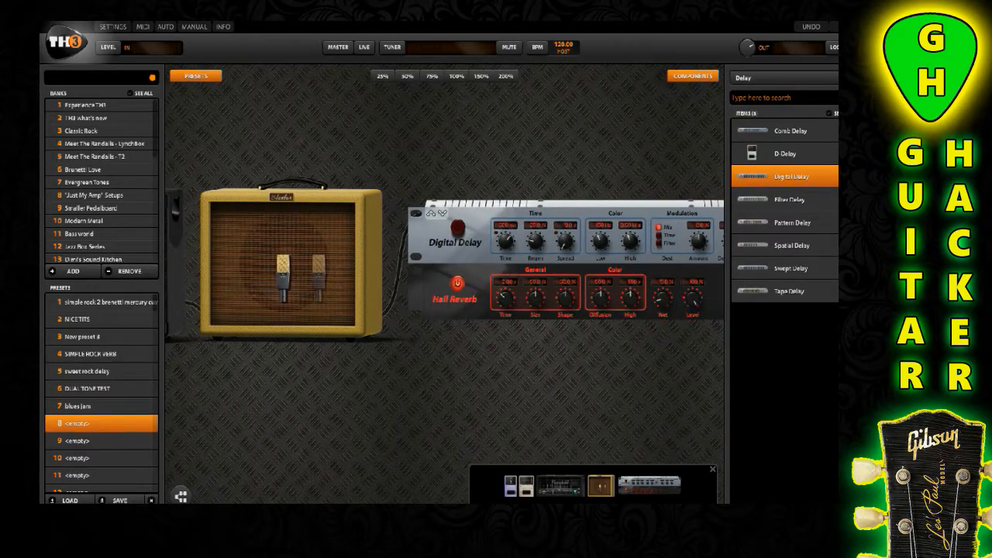
scroll(445, 283, down, 4)
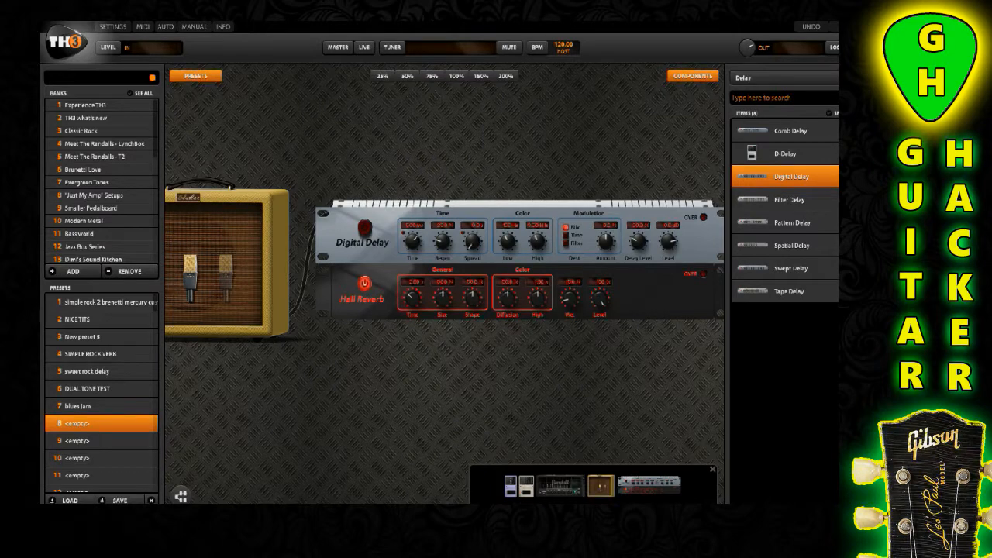
scroll(443, 283, right, 2)
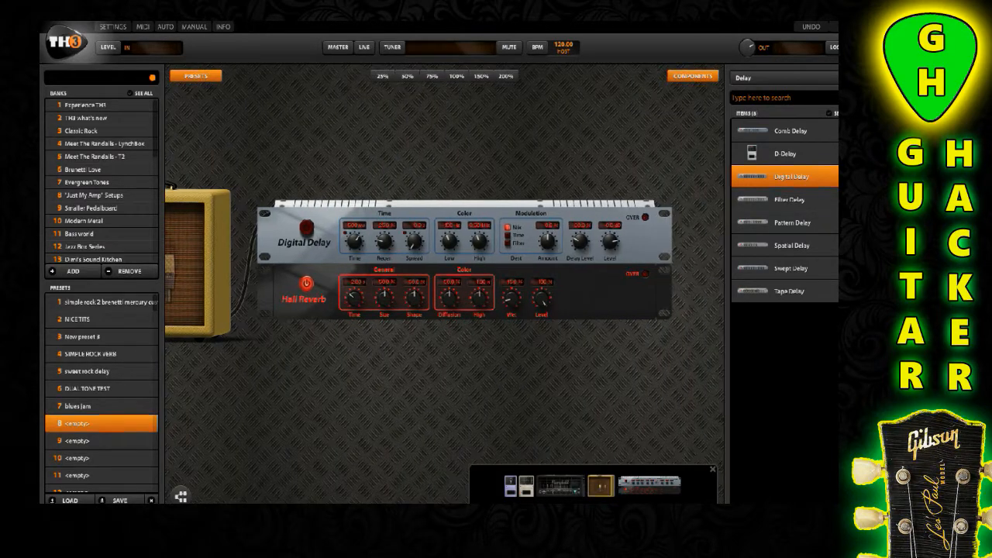
scroll(444, 284, left, 4)
scroll(444, 284, left, 6)
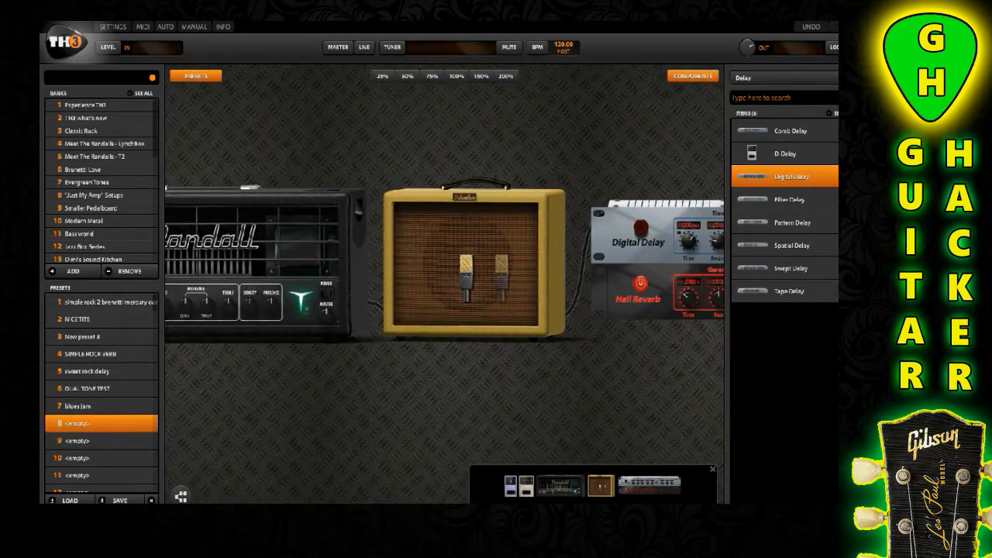
scroll(444, 287, left, 5)
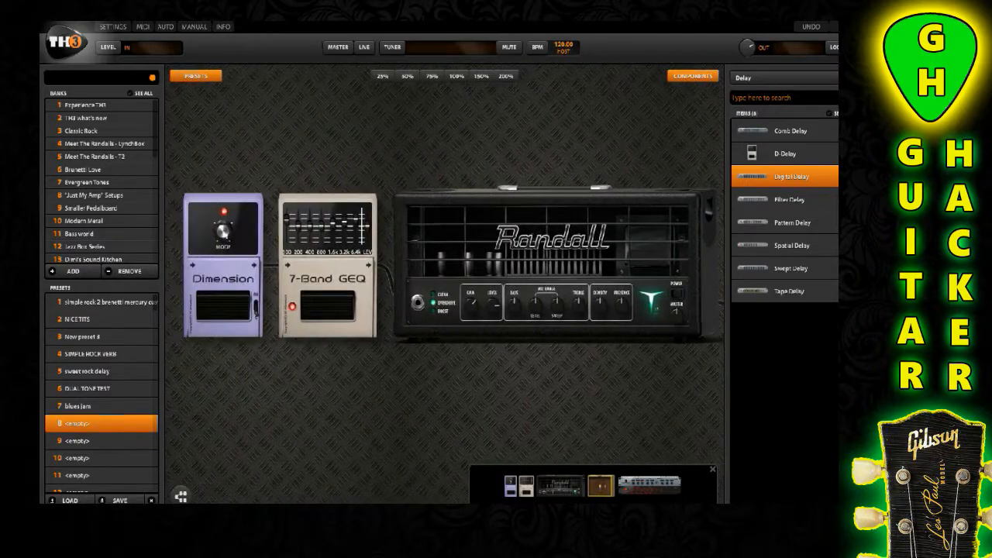
scroll(444, 283, right, 5)
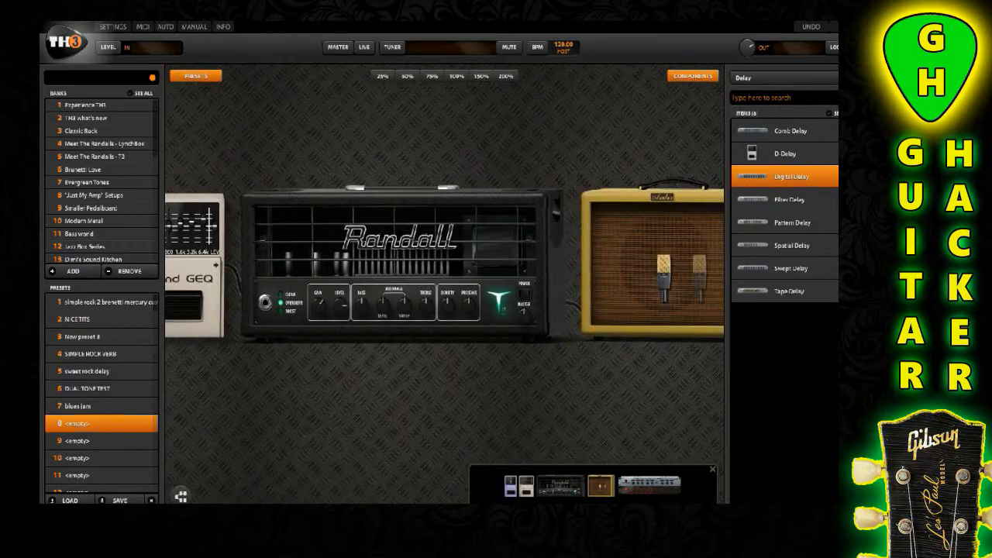